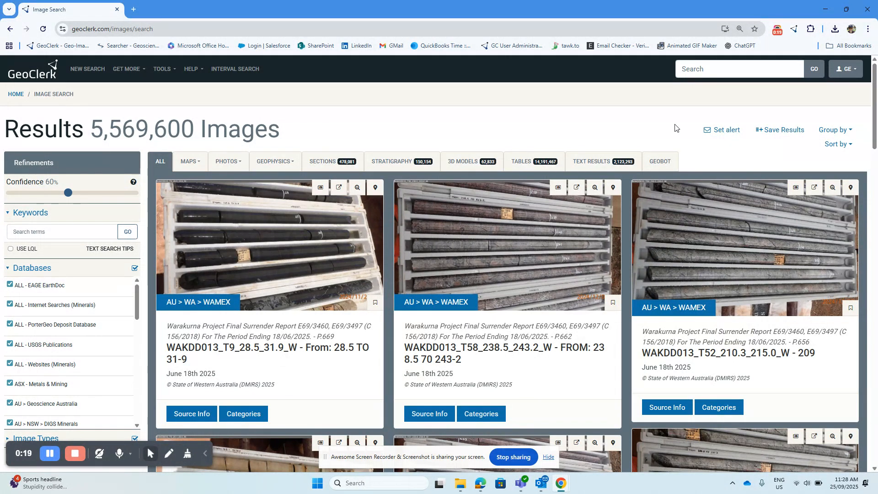
Step: Open the account's list of saved shapes, start adding a new shape and expand its map to full screen
{"action": "left_click", "coordinate": [848, 70]}
{"action": "left_click", "coordinate": [804, 95]}
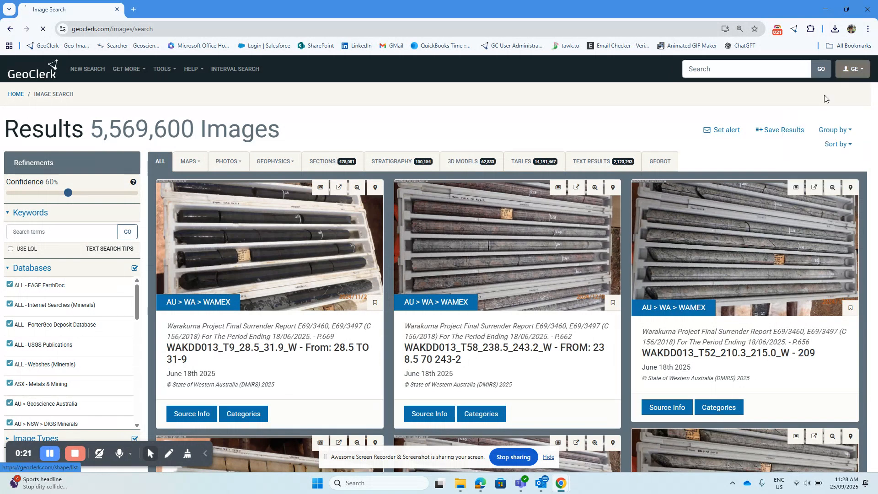
{"action": "scroll", "coordinate": [92, 343], "scroll_direction": "down", "scroll_amount": 15}
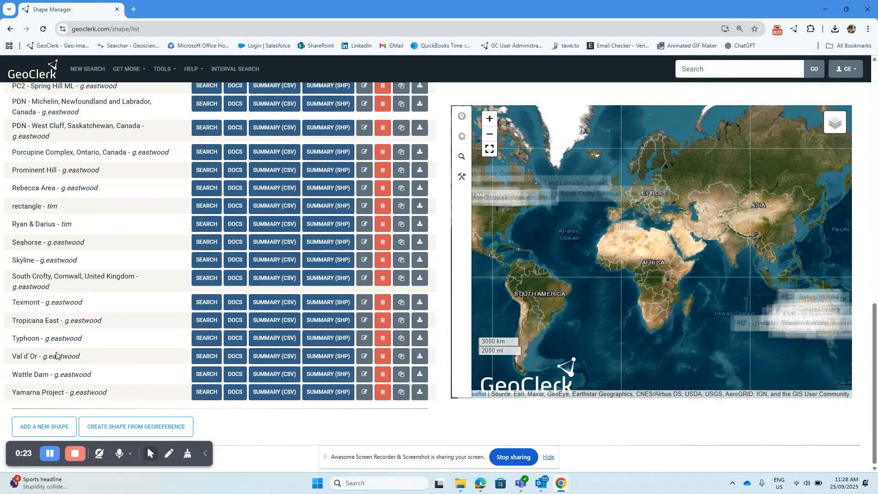
{"action": "left_click", "coordinate": [45, 427]}
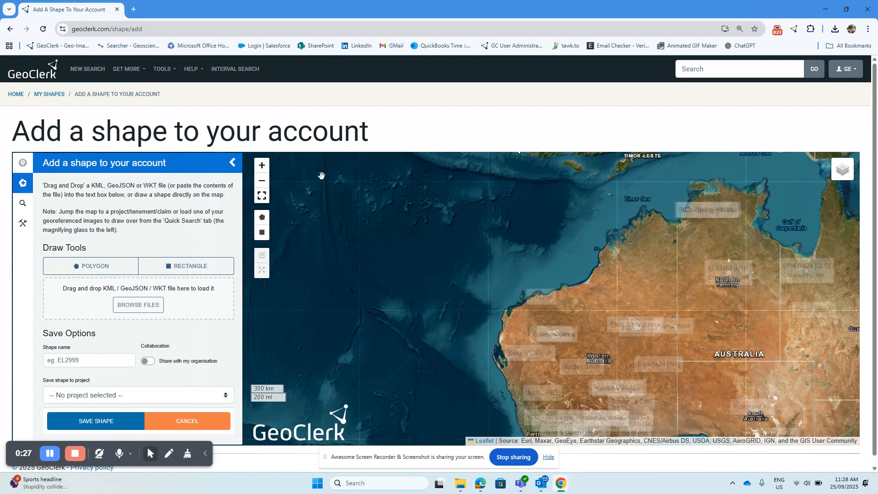
{"action": "left_click", "coordinate": [261, 199]}
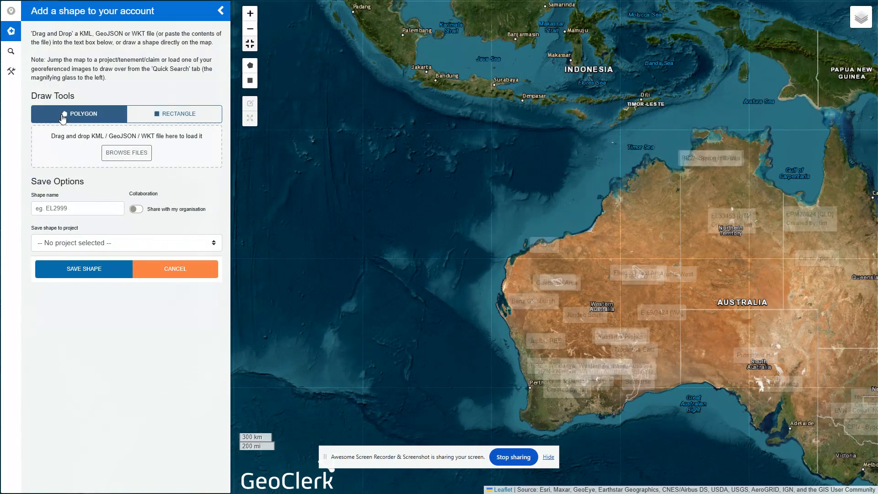
Step: Show the tenement layers on the map and draw a closed six-point polygon around tenement ELA 1997/0004
{"action": "left_click", "coordinate": [250, 67]}
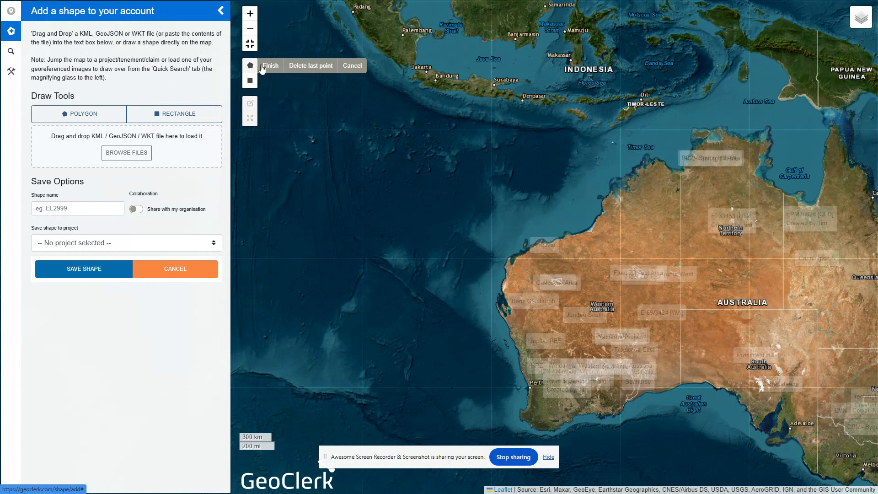
{"action": "mouse_move", "coordinate": [859, 18]}
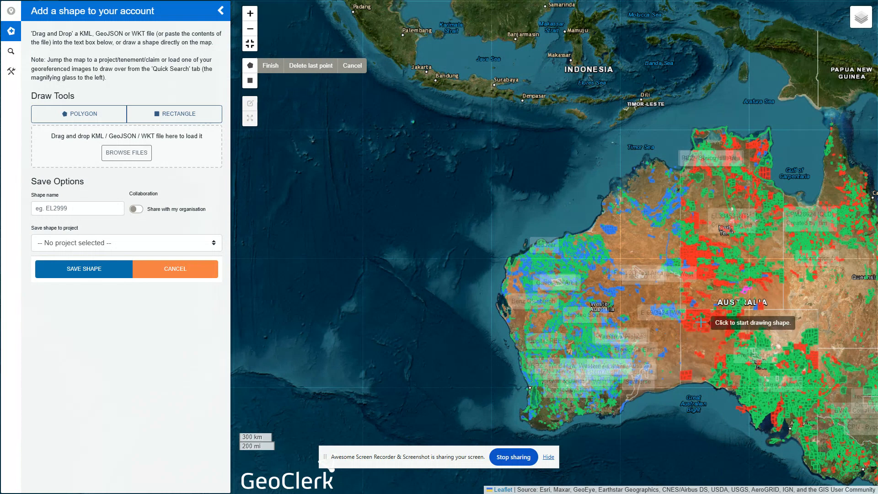
{"action": "scroll", "coordinate": [700, 321], "scroll_direction": "up", "scroll_amount": 3}
{"action": "scroll", "coordinate": [700, 320], "scroll_direction": "up", "scroll_amount": 5}
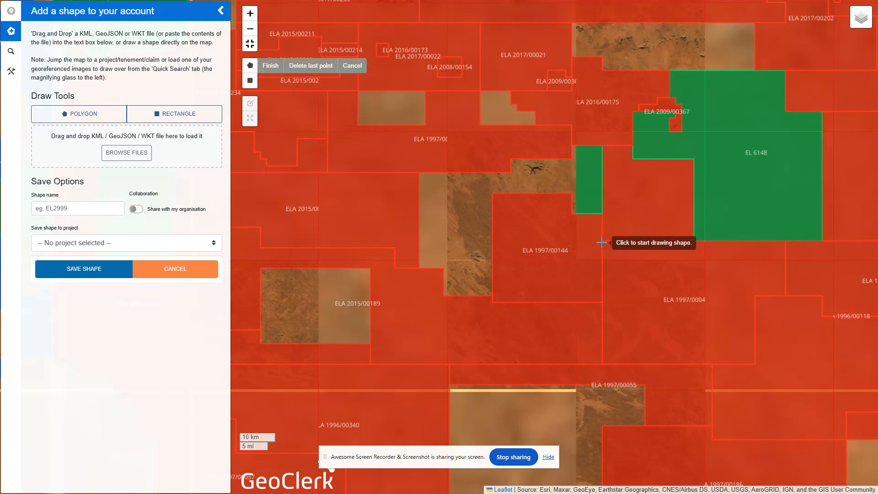
{"action": "left_click", "coordinate": [601, 239]}
{"action": "left_click", "coordinate": [602, 365]}
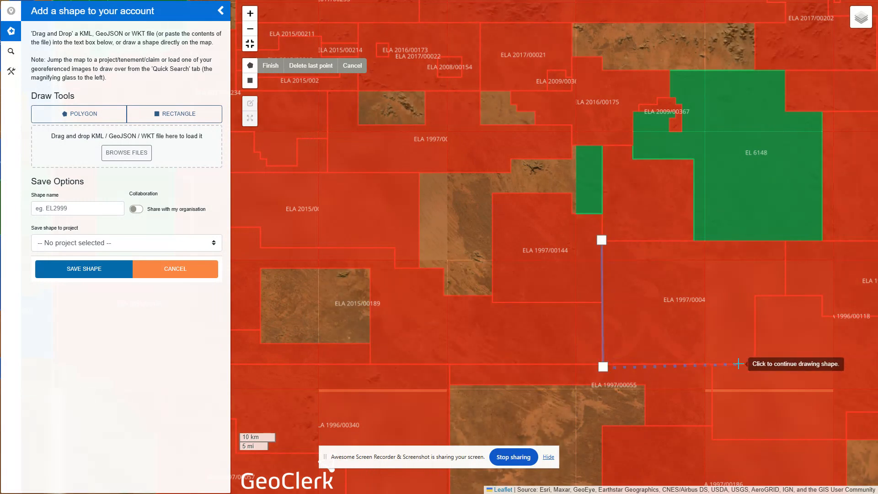
{"action": "left_click", "coordinate": [757, 365]}
{"action": "left_click", "coordinate": [755, 297]}
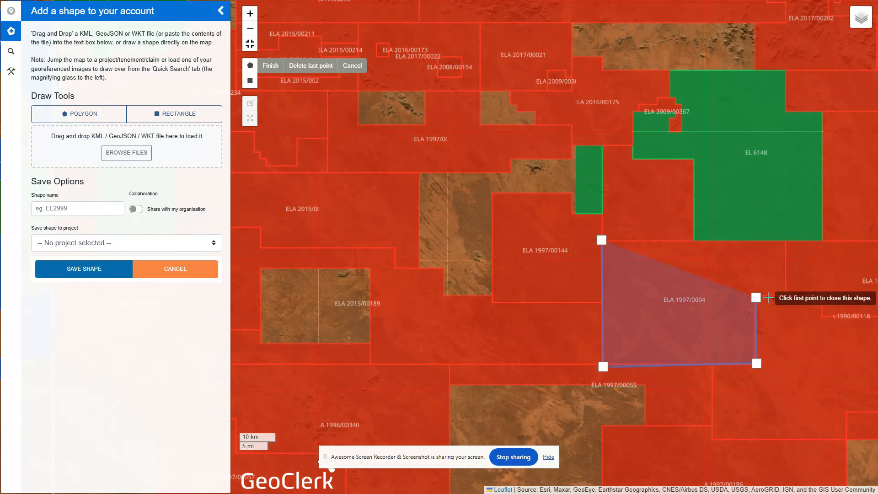
{"action": "left_click", "coordinate": [787, 293]}
{"action": "left_click", "coordinate": [785, 237]}
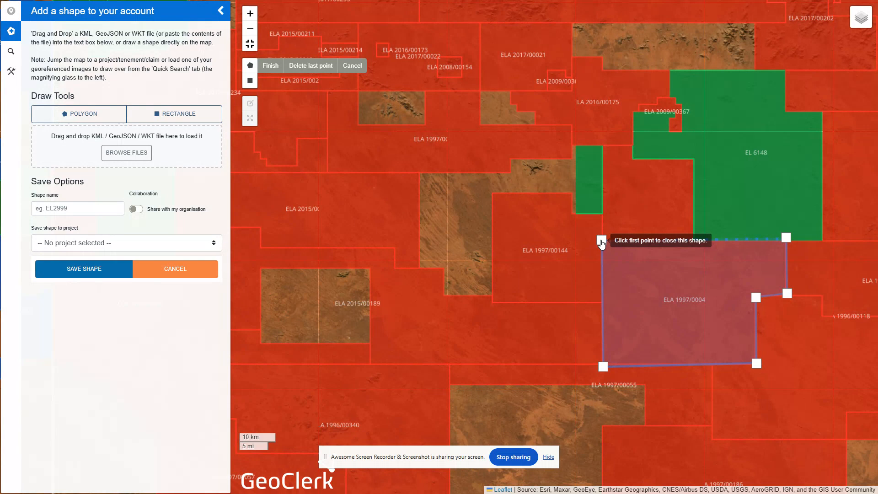
{"action": "left_click", "coordinate": [601, 241]}
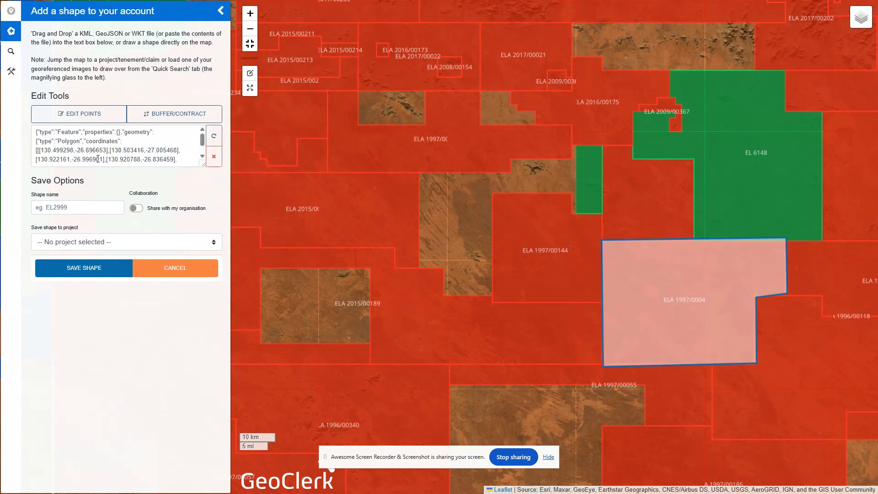
Step: Save the polygon as "Test for demo", shared with the organisation and without a project, and show it on the shape list's map
{"action": "left_click", "coordinate": [81, 208]}
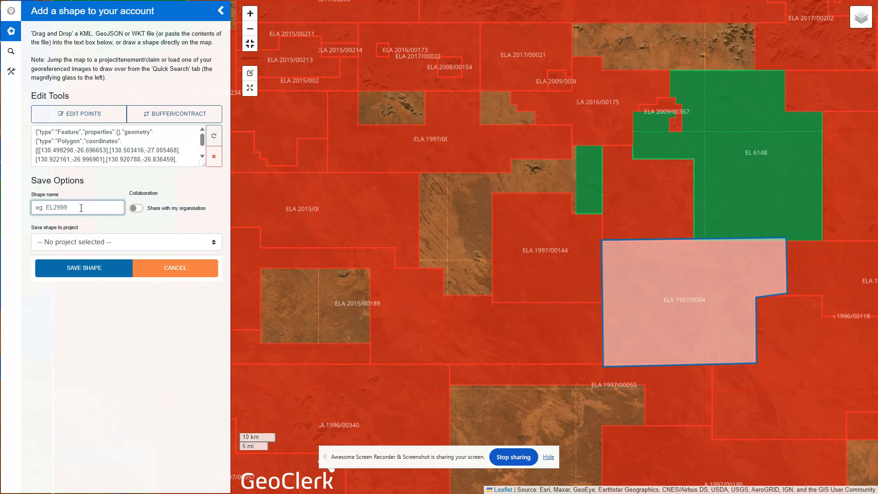
{"action": "type", "text": "Test for demo"}
{"action": "left_click", "coordinate": [79, 243]}
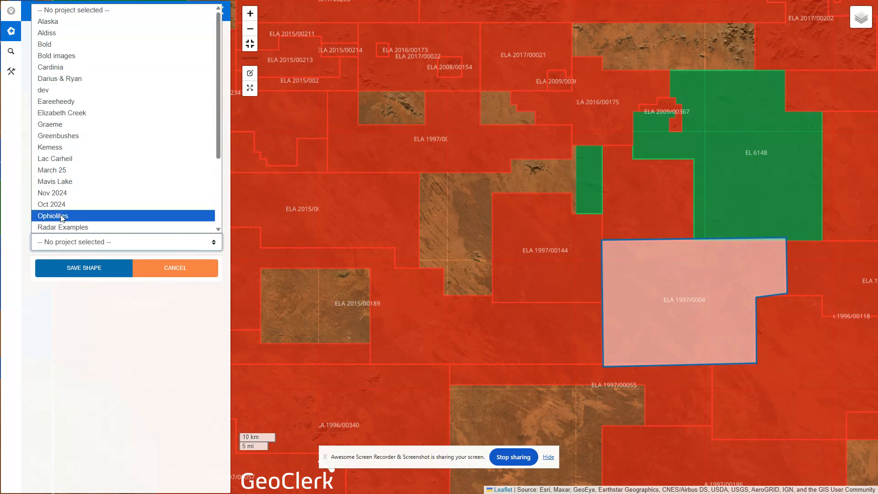
{"action": "left_click", "coordinate": [12, 232]}
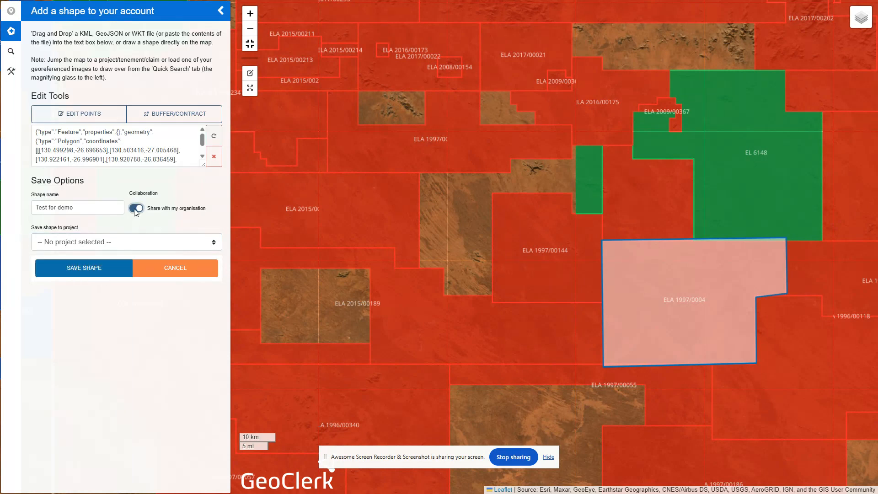
{"action": "left_click", "coordinate": [79, 269]}
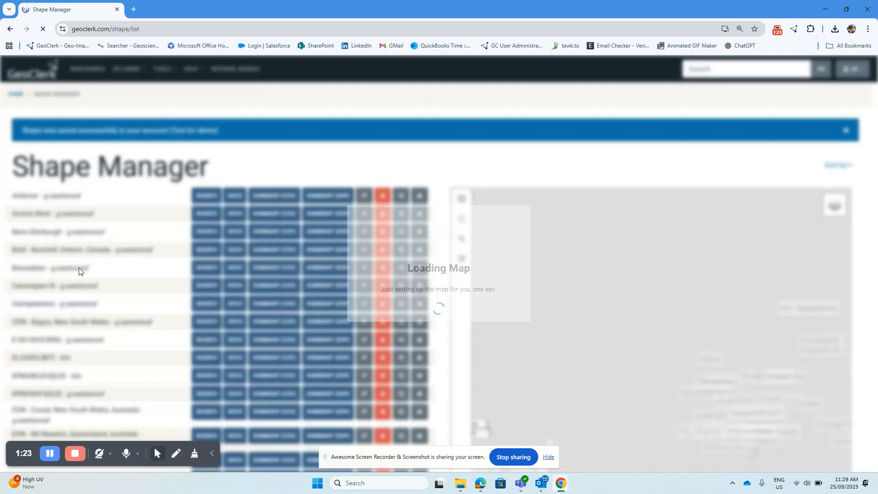
{"action": "scroll", "coordinate": [38, 272], "scroll_direction": "down", "scroll_amount": 10}
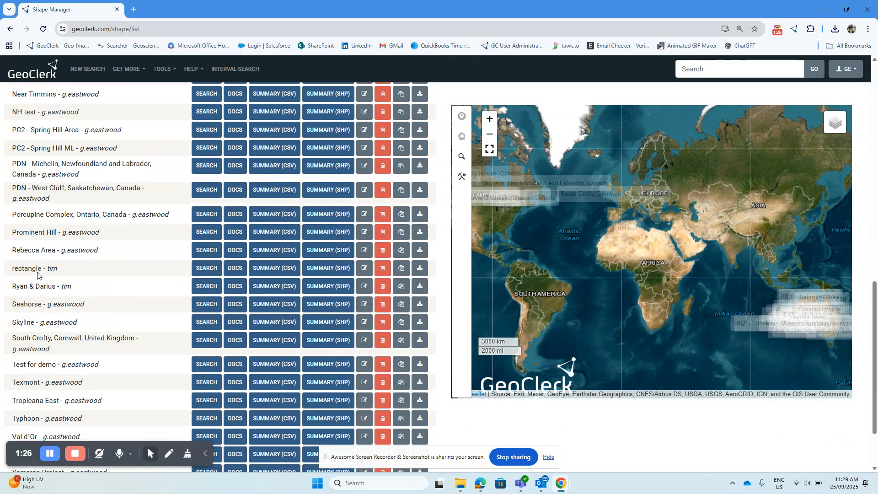
{"action": "left_click", "coordinate": [34, 364]}
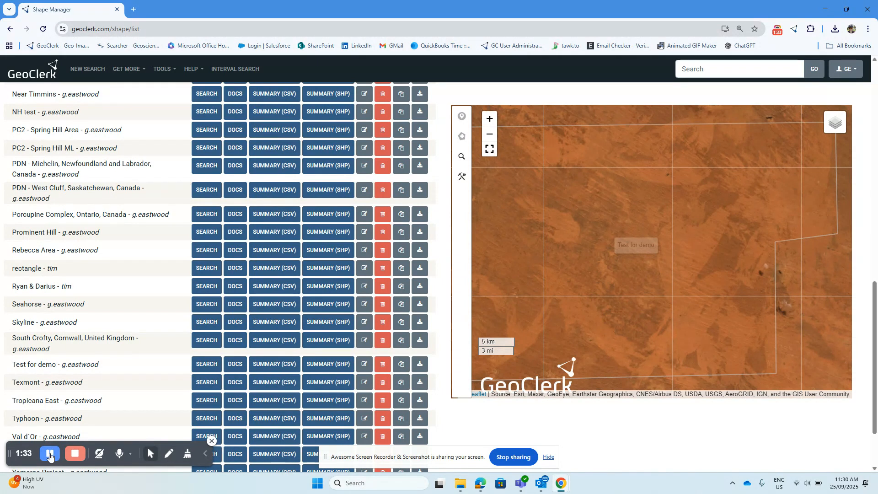
Step: Start a new image search for the exact phrase "detour lake"
{"action": "left_click", "coordinate": [78, 69]}
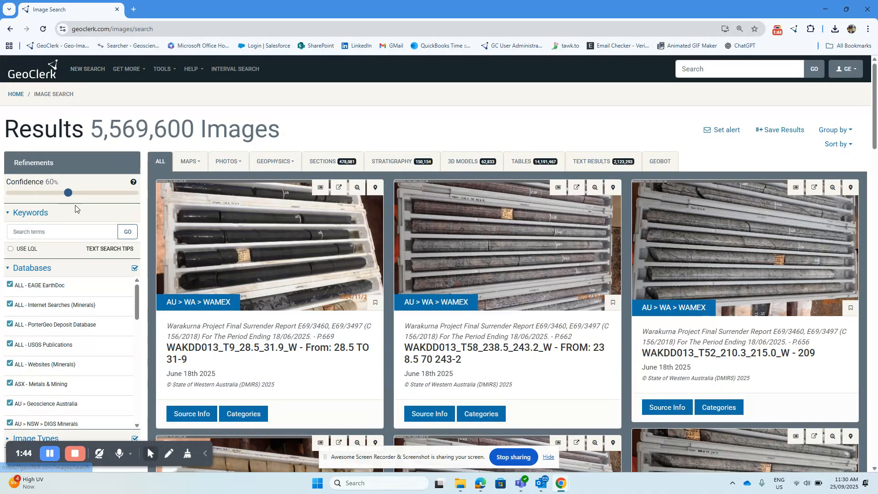
{"action": "left_click", "coordinate": [77, 231]}
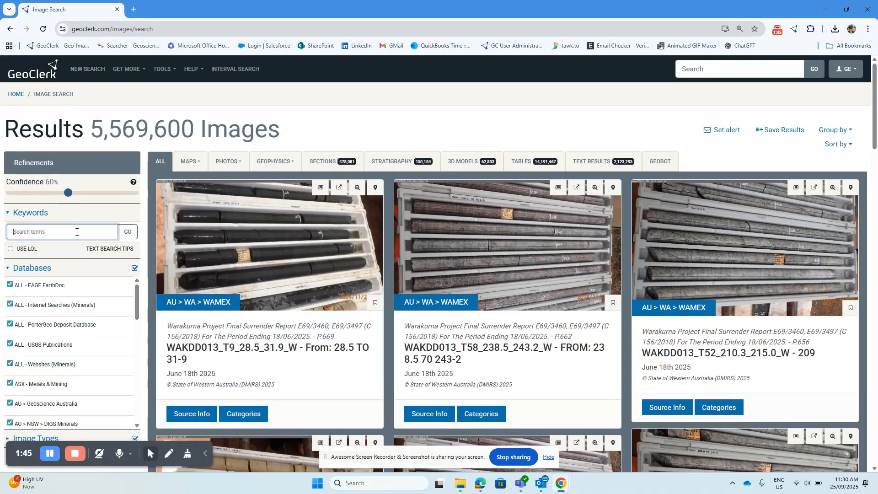
{"action": "type", "text": "\"detour lake"}
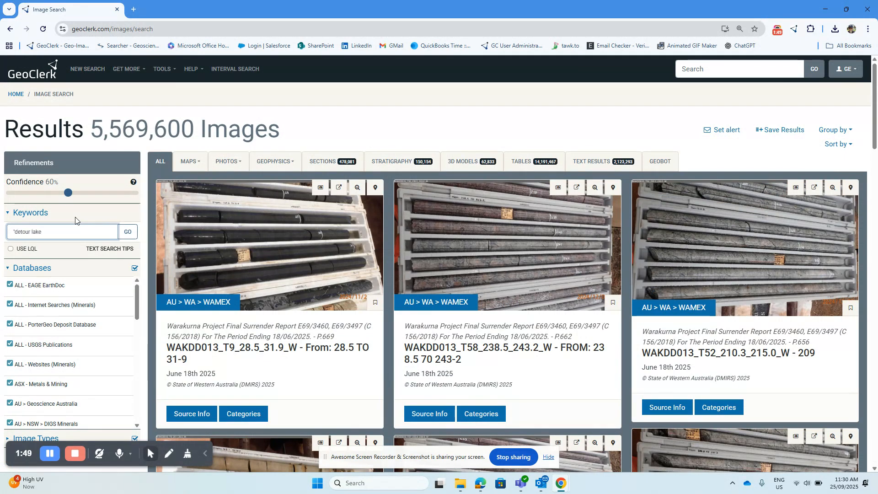
{"action": "key", "text": "Return"}
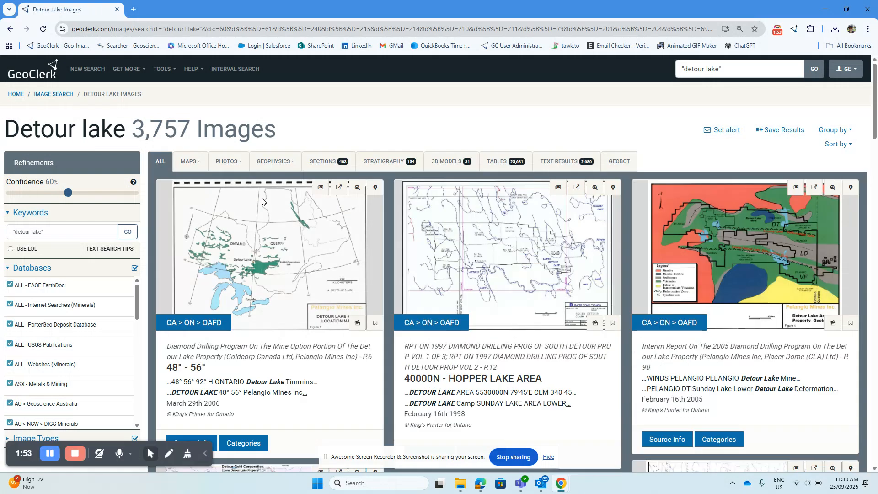
Step: Open the map location of the 2012 Detour Gold Corp regional exploration report and choose to save its shape to the account
{"action": "scroll", "coordinate": [281, 214], "scroll_direction": "down", "scroll_amount": 1}
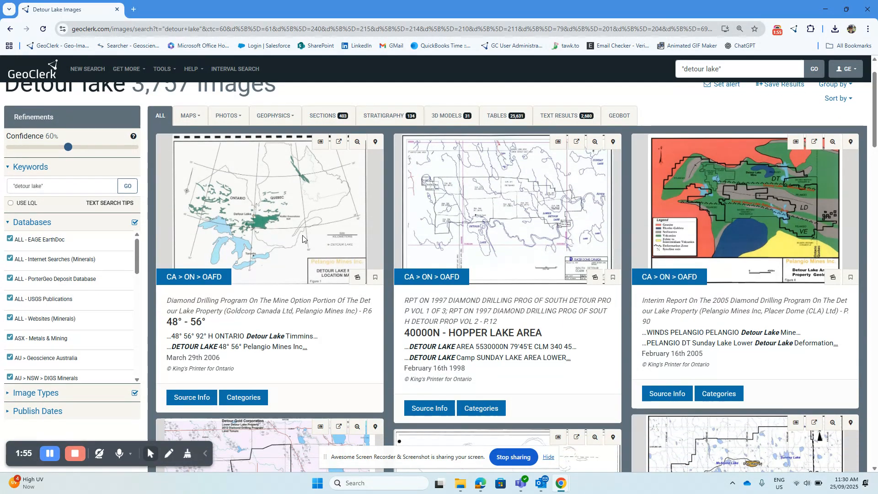
{"action": "scroll", "coordinate": [307, 252], "scroll_direction": "down", "scroll_amount": 3}
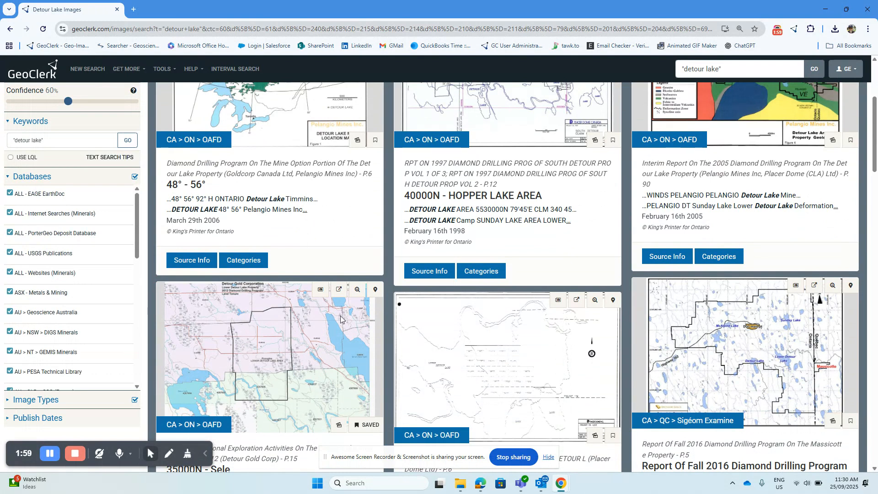
{"action": "left_click", "coordinate": [372, 294]}
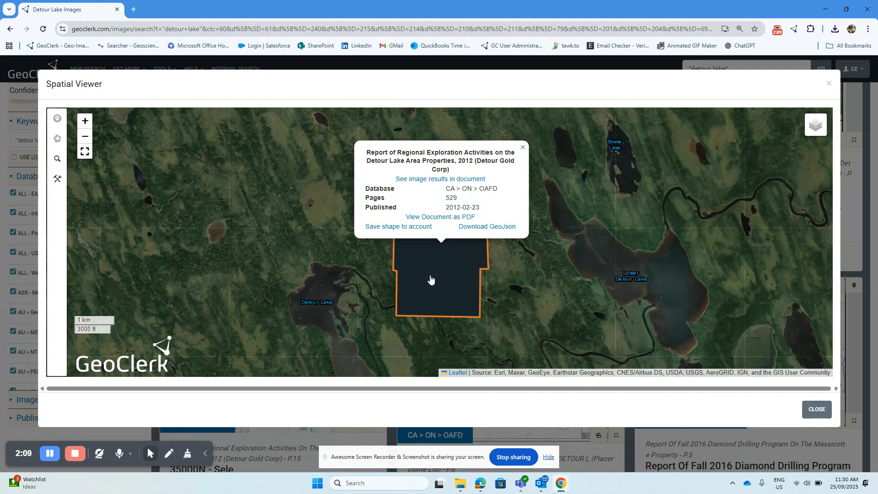
{"action": "left_click", "coordinate": [384, 227]}
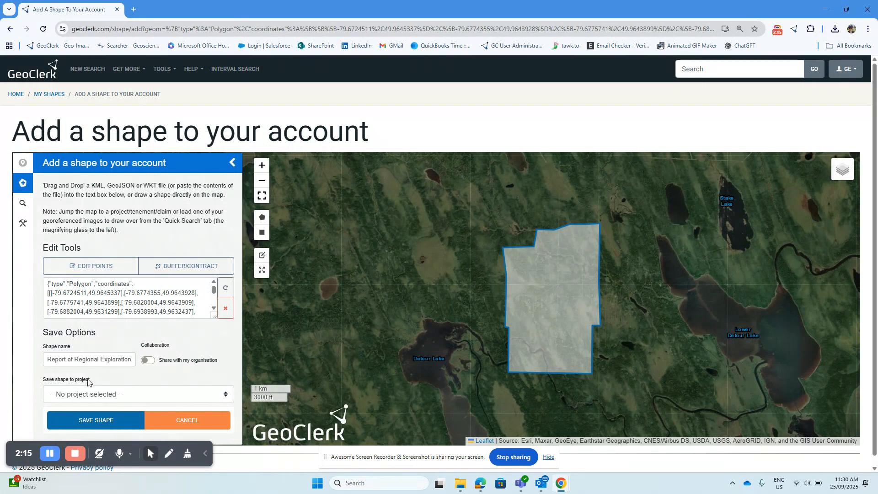
Step: Rename the report's shape to "Detour Lake", share it with the organisation and save it
{"action": "triple_click", "coordinate": [85, 363]}
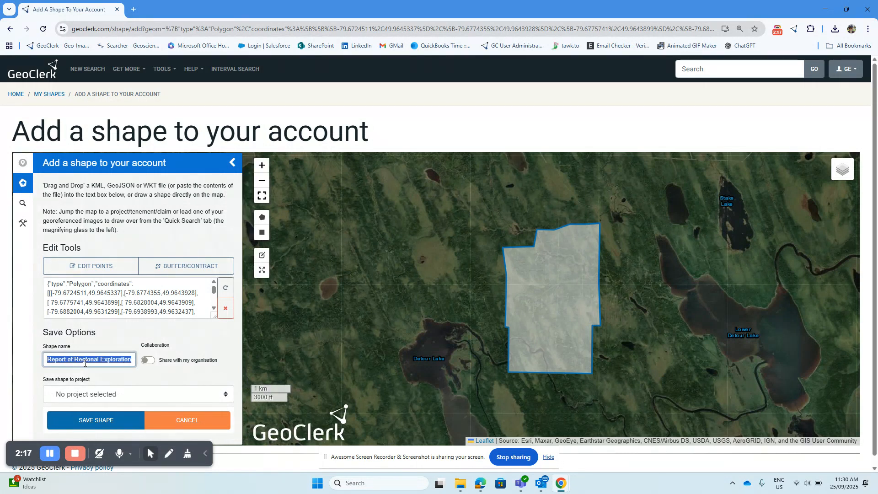
{"action": "type", "text": "Detour"}
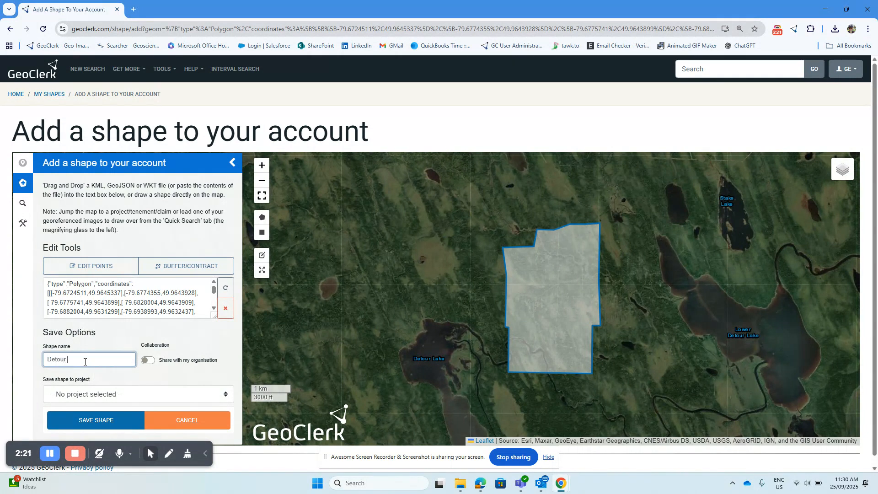
{"action": "left_click", "coordinate": [148, 361]}
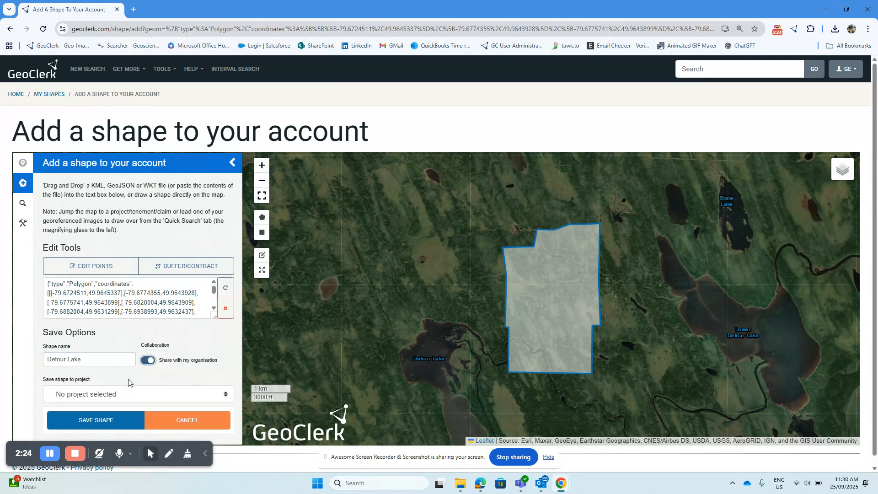
{"action": "left_click", "coordinate": [91, 419]}
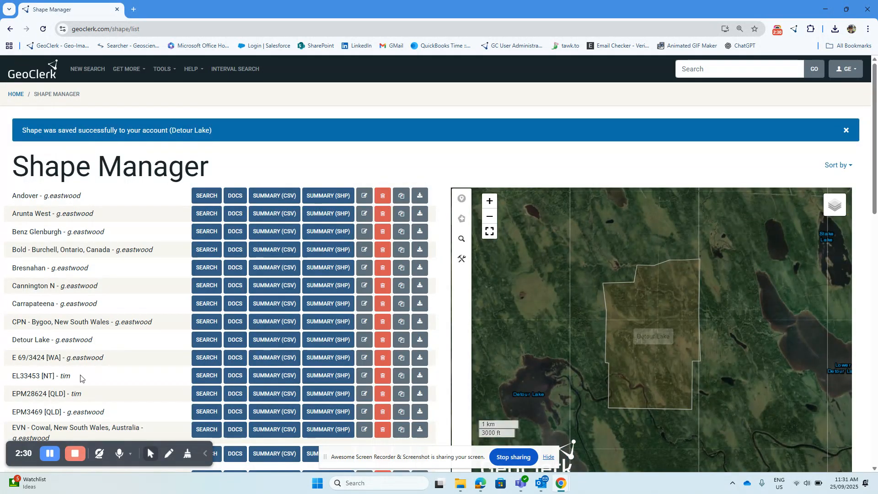
Step: Start another new shape and load the WA tenement group KML file from the WA Tenement Group folder into it
{"action": "scroll", "coordinate": [80, 374], "scroll_direction": "down", "scroll_amount": 5}
{"action": "scroll", "coordinate": [81, 375], "scroll_direction": "down", "scroll_amount": 10}
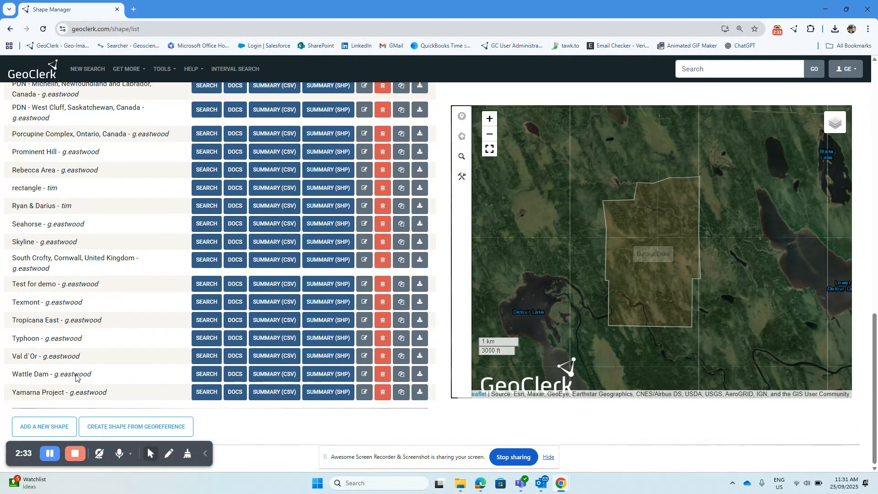
{"action": "left_click", "coordinate": [56, 426]}
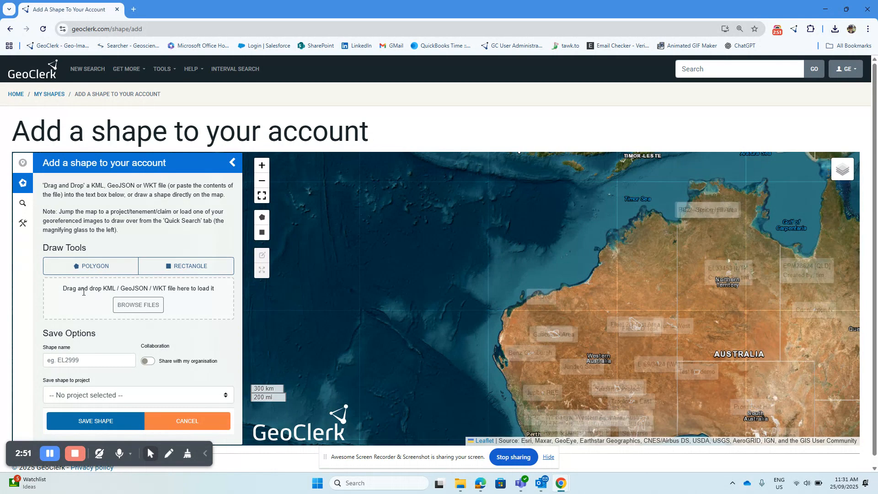
{"action": "mouse_move", "coordinate": [460, 483]}
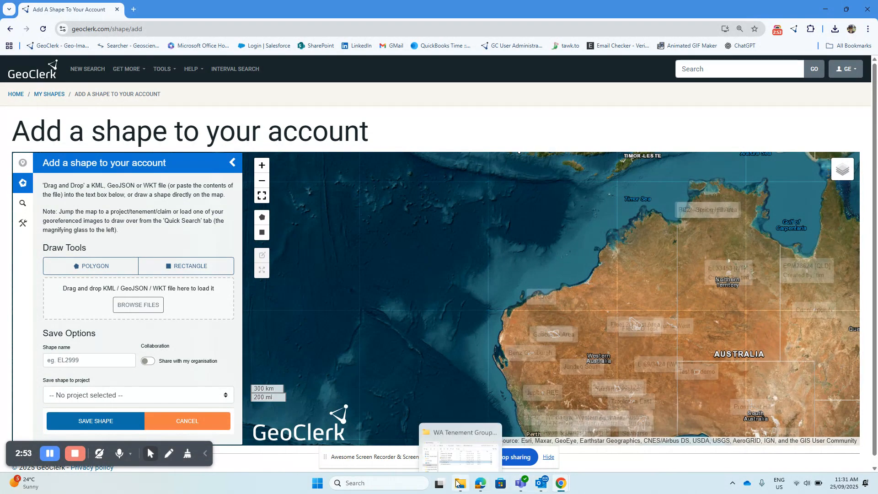
{"action": "left_click", "coordinate": [456, 451]}
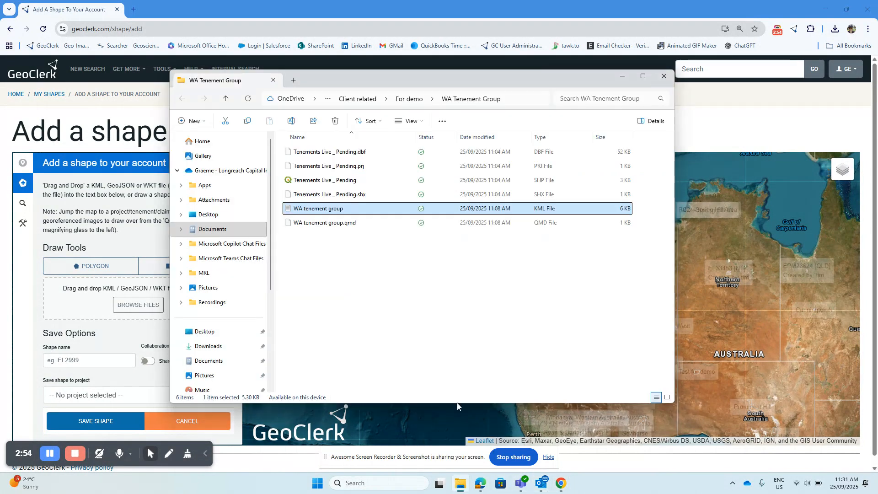
{"action": "left_click", "coordinate": [319, 208]}
{"action": "left_click", "coordinate": [335, 241]}
{"action": "left_click", "coordinate": [307, 211]}
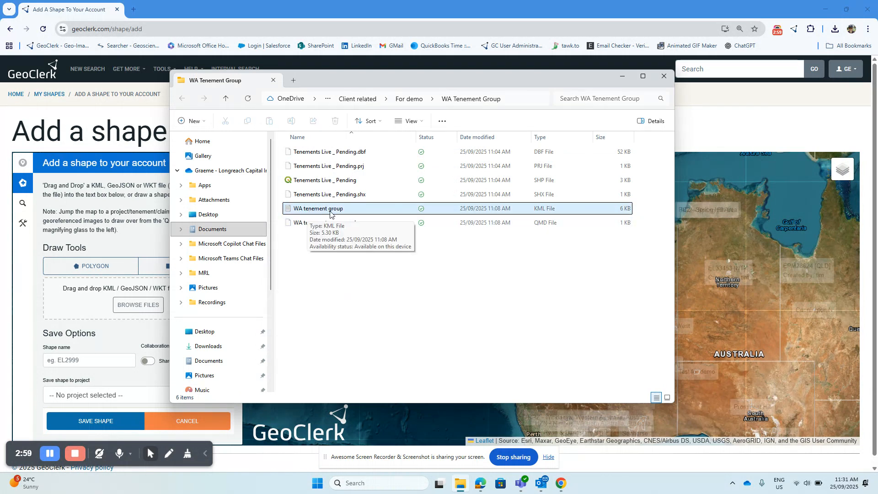
{"action": "left_click_drag", "start_coordinate": [299, 211], "coordinate": [76, 296]}
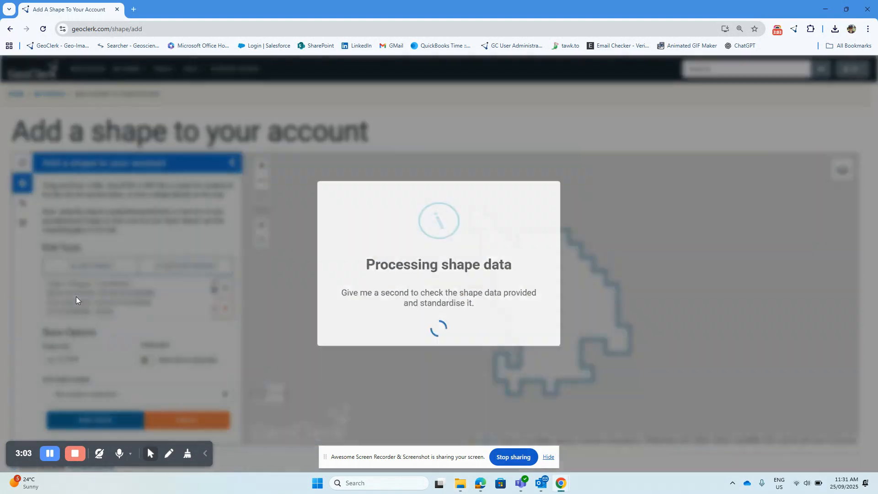
Step: Name the loaded tenement group shape "East of Wiluna", share it with the organisation and save it to the account
{"action": "left_click", "coordinate": [65, 359]}
{"action": "type", "text": "East"}
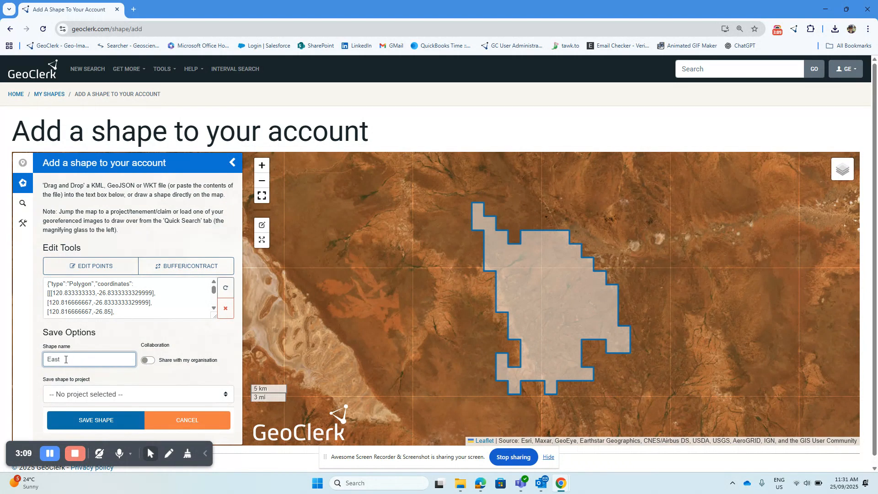
{"action": "type", "text": " of Wiluna"}
{"action": "left_click", "coordinate": [150, 362]}
{"action": "left_click", "coordinate": [107, 424]}
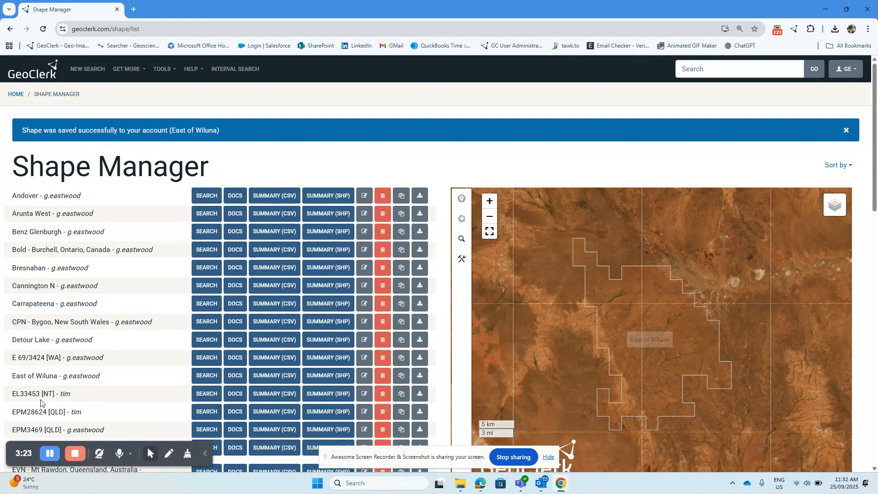
Step: Add tenement EPC1267 [QLD], found by a quick search for "267", as a new shape shared with the organisation
{"action": "scroll", "coordinate": [39, 401], "scroll_direction": "down", "scroll_amount": 15}
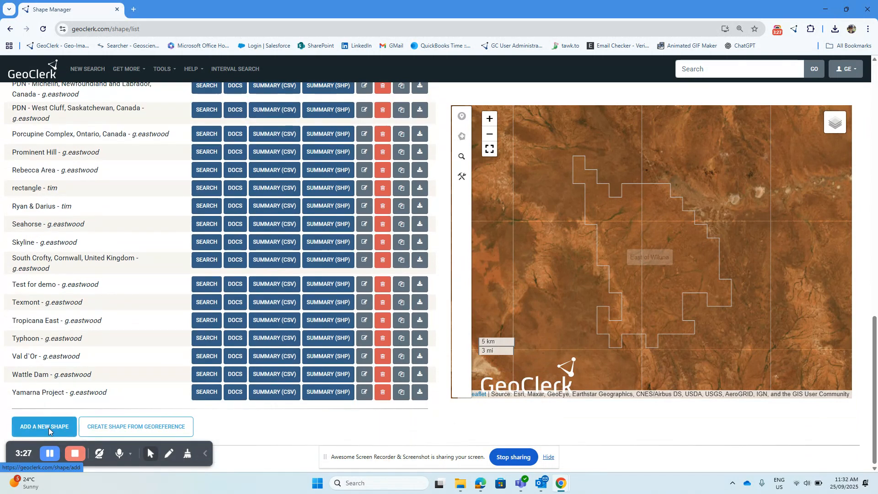
{"action": "left_click", "coordinate": [47, 429]}
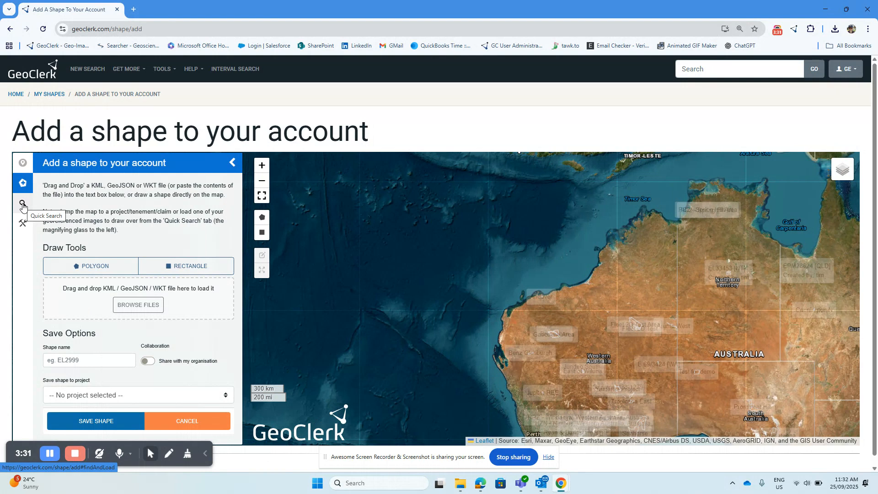
{"action": "left_click", "coordinate": [23, 206]}
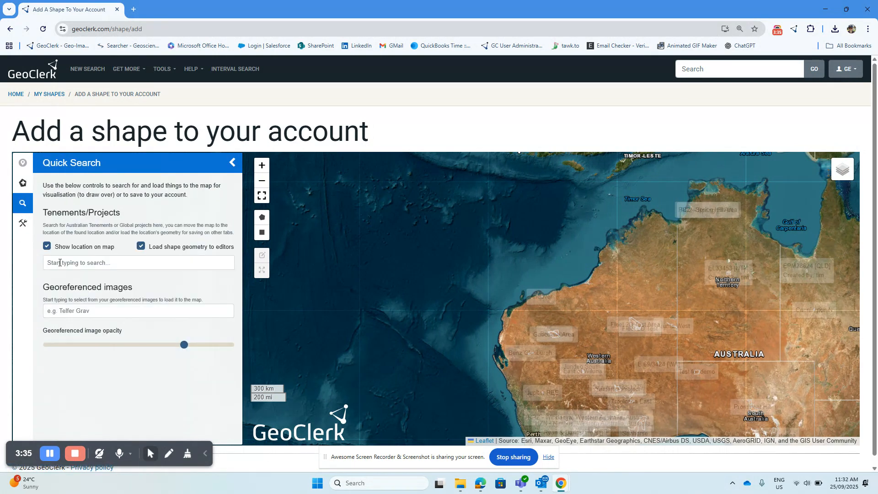
{"action": "left_click", "coordinate": [59, 262]}
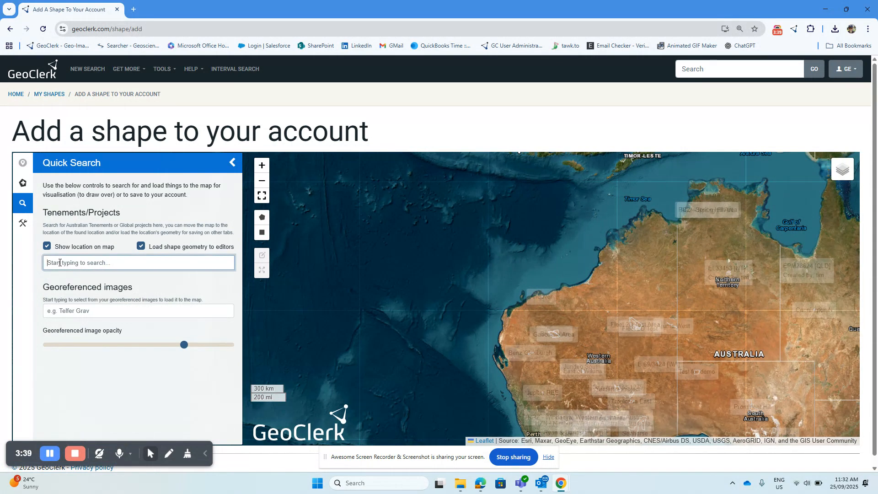
{"action": "type", "text": "267"}
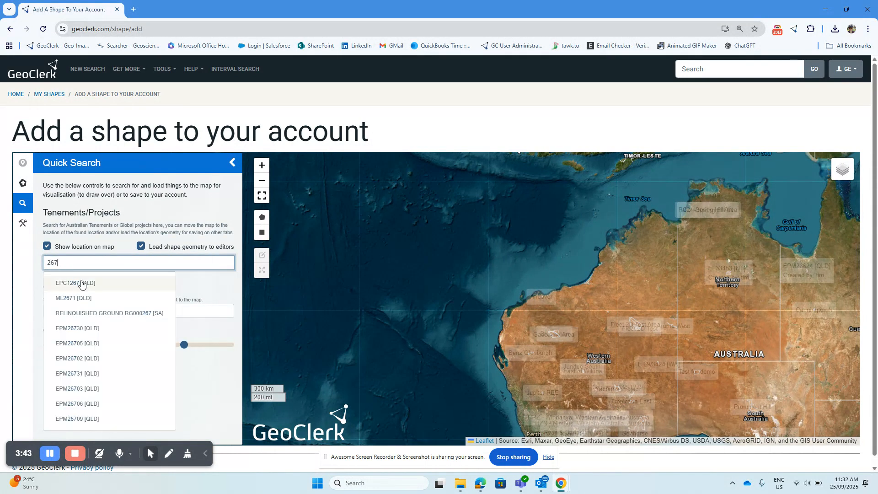
{"action": "left_click", "coordinate": [84, 284]}
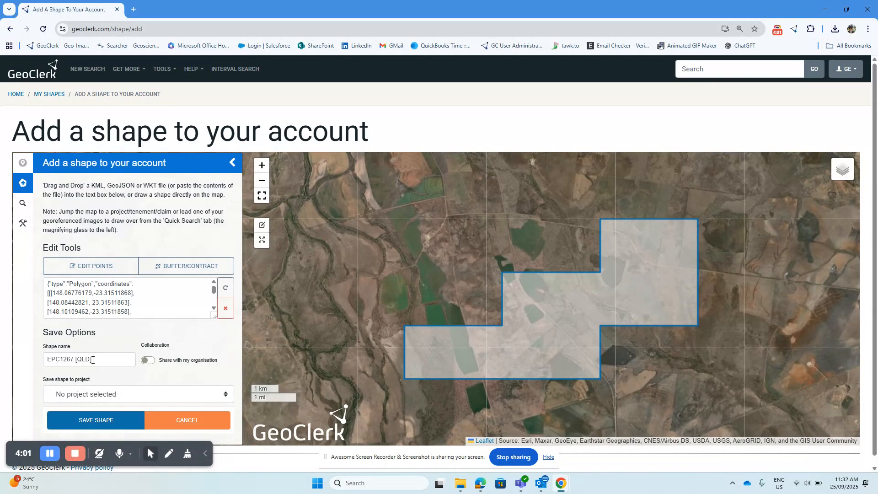
{"action": "left_click", "coordinate": [147, 361]}
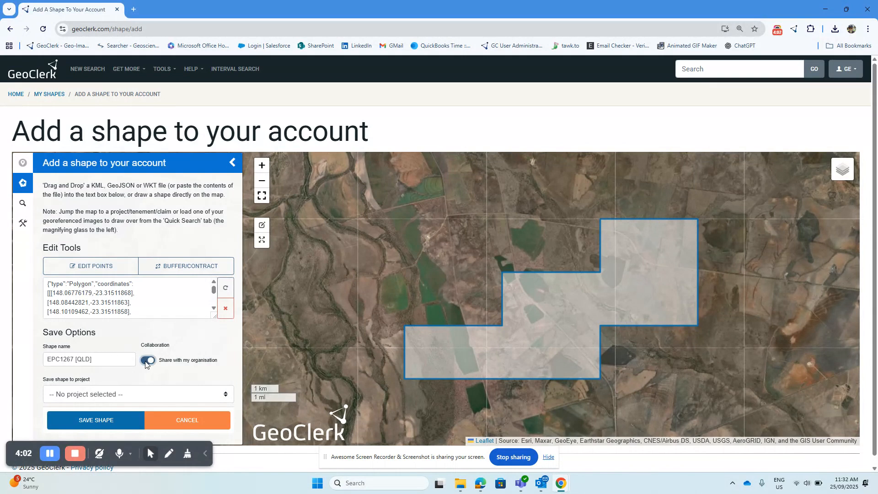
{"action": "left_click", "coordinate": [94, 420]}
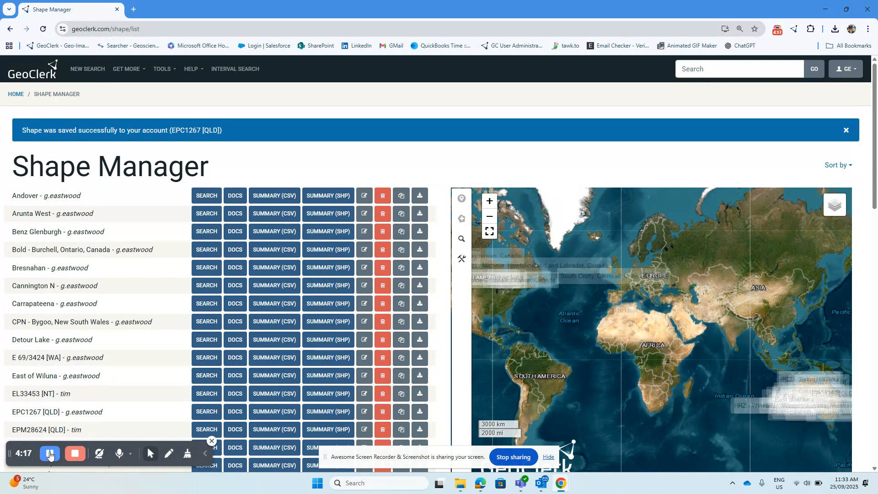
Step: Add the Cigar Lake, Saskatchewan, Canada project, found by a quick search for "cigar", as a new shape shared with the organisation
{"action": "scroll", "coordinate": [54, 396], "scroll_direction": "down", "scroll_amount": 15}
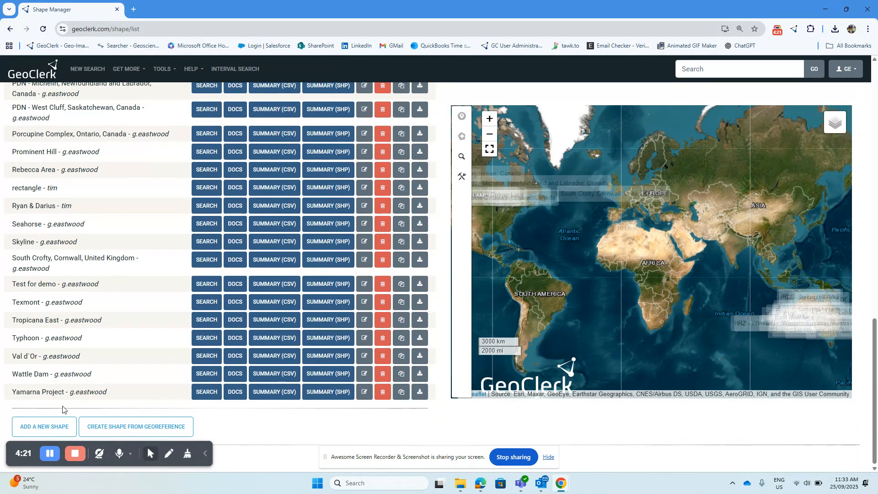
{"action": "left_click", "coordinate": [54, 424]}
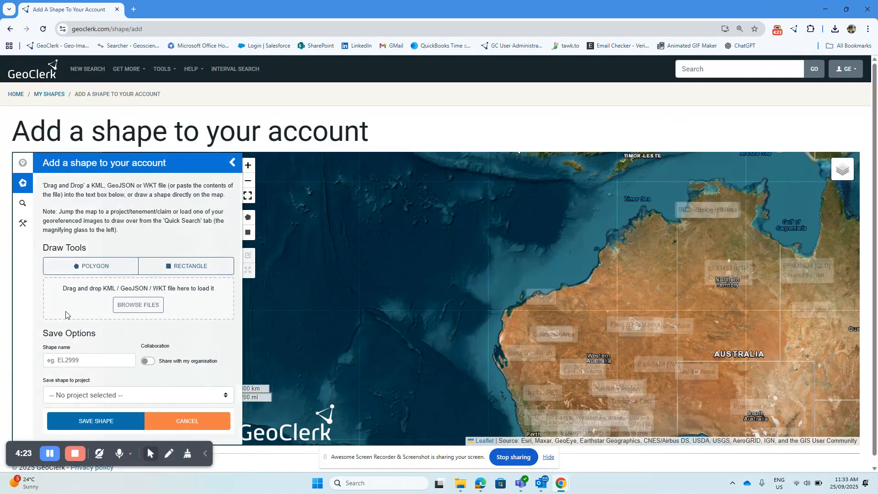
{"action": "left_click", "coordinate": [23, 204]}
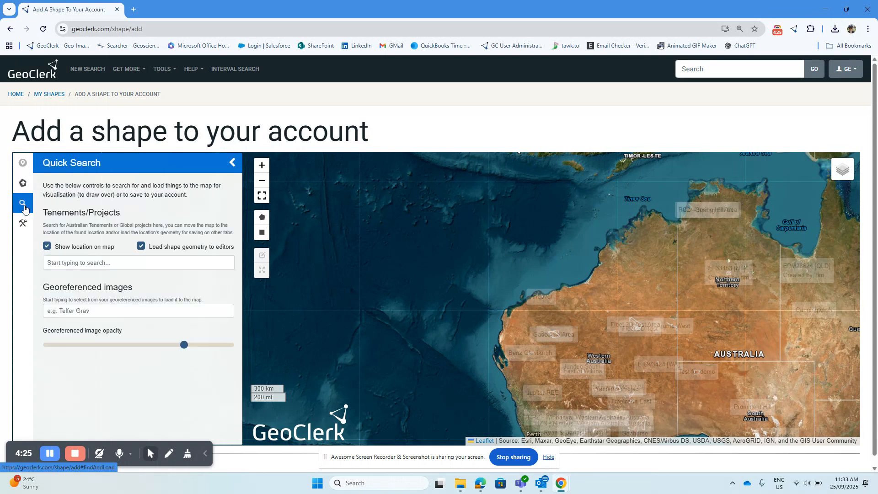
{"action": "left_click", "coordinate": [70, 264]}
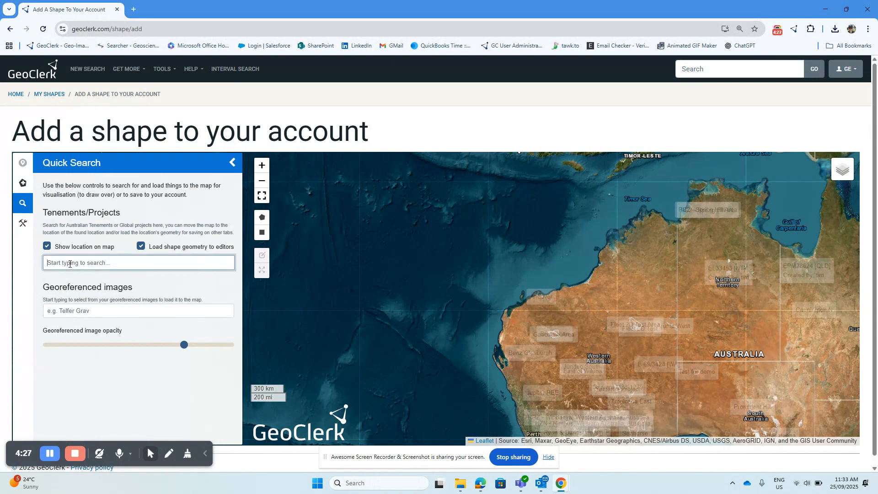
{"action": "type", "text": "cigar"}
{"action": "key", "text": "BackSpace"}
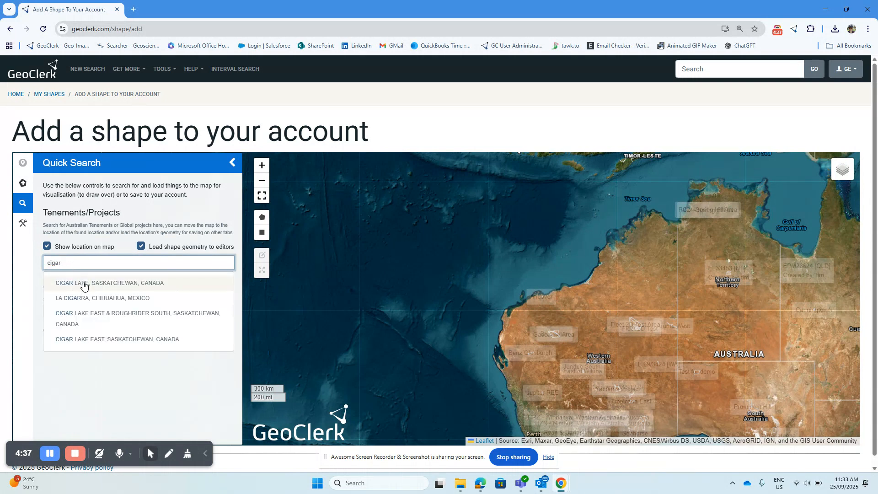
{"action": "left_click", "coordinate": [85, 283]}
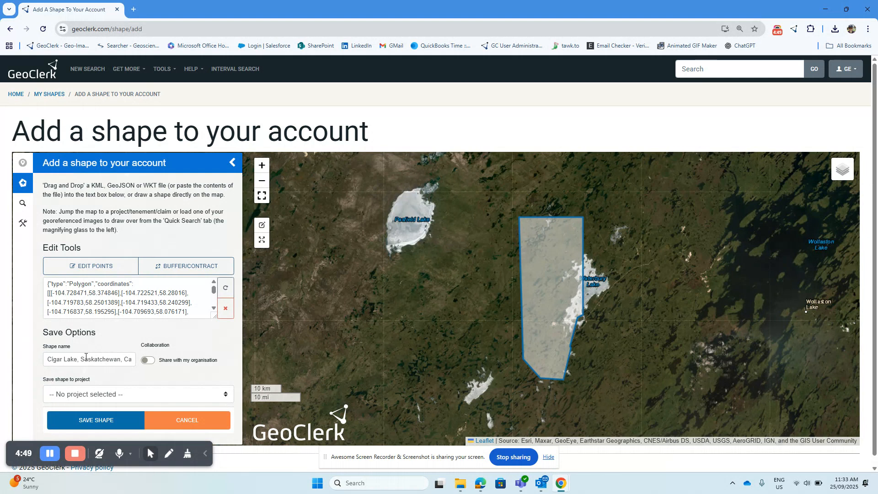
{"action": "left_click", "coordinate": [148, 360]}
{"action": "left_click", "coordinate": [119, 421]}
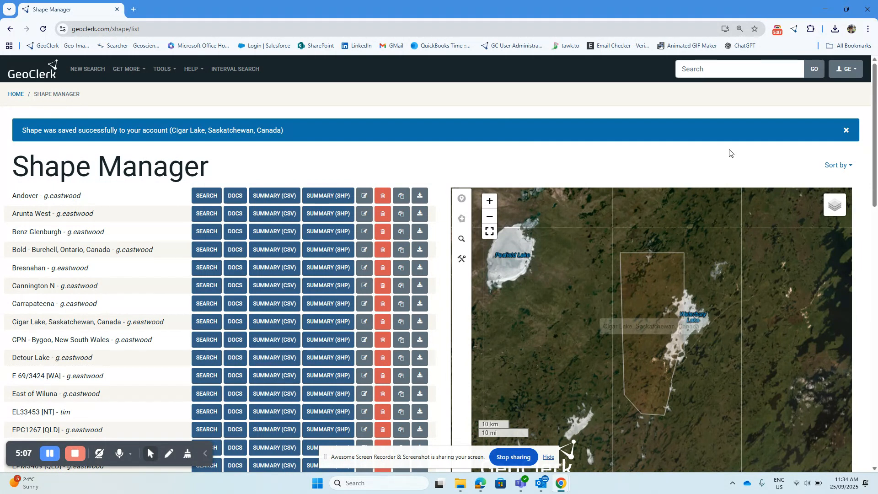
Step: Open the account's georeferenced images, show Byloo Magnetics on the map and start a new shape from that image
{"action": "left_click", "coordinate": [840, 73]}
{"action": "left_click", "coordinate": [816, 140]}
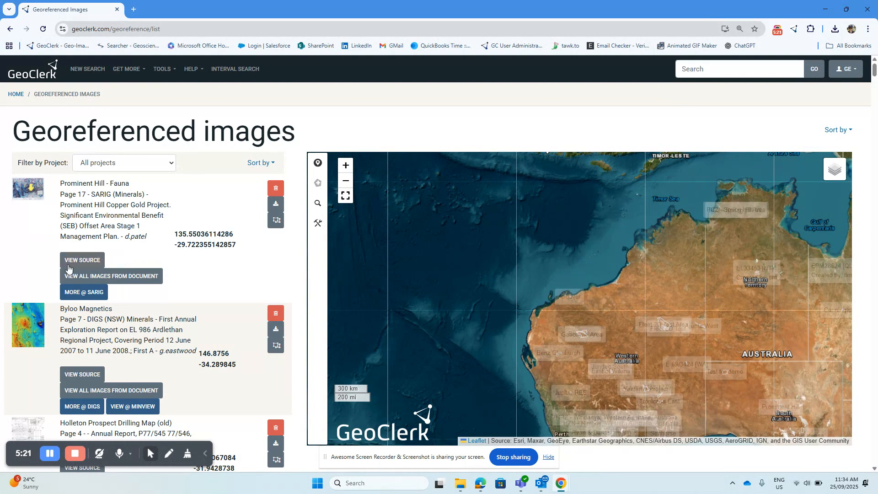
{"action": "left_click", "coordinate": [66, 310]}
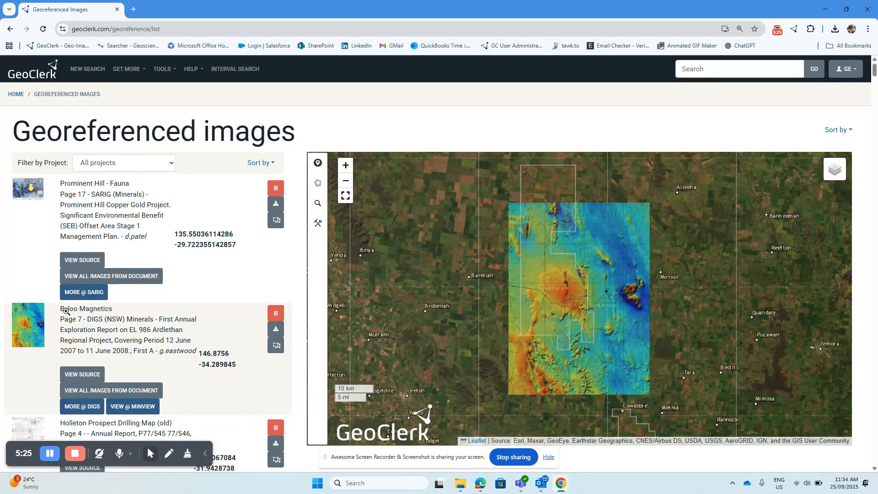
{"action": "left_click", "coordinate": [275, 348]}
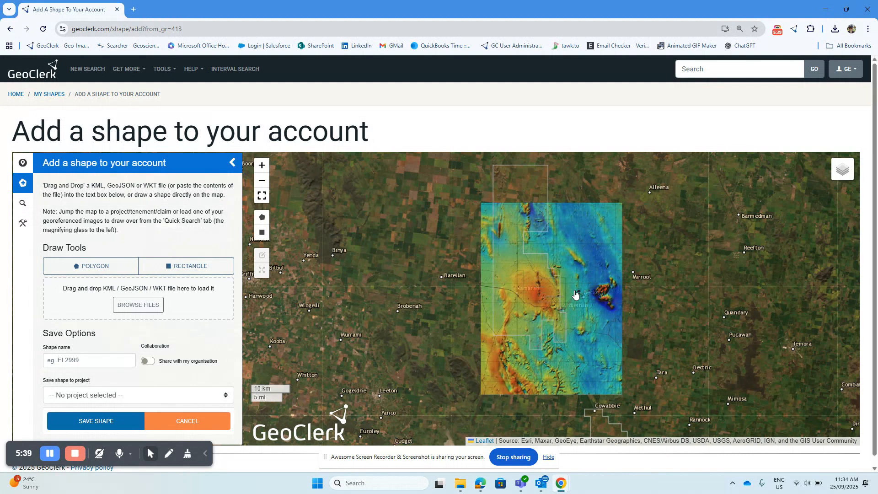
Step: Draw a rectangle around the magnetic anomaly near the image's eastern edge, spanning about longitude 146.97 to 147.07 and latitude -34.37 to -34.28
{"action": "scroll", "coordinate": [602, 292], "scroll_direction": "up", "scroll_amount": 1}
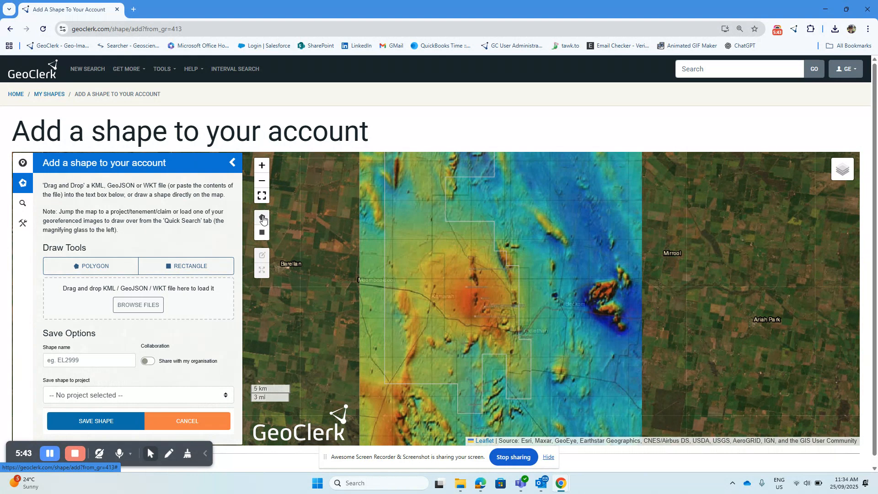
{"action": "left_click", "coordinate": [207, 264]}
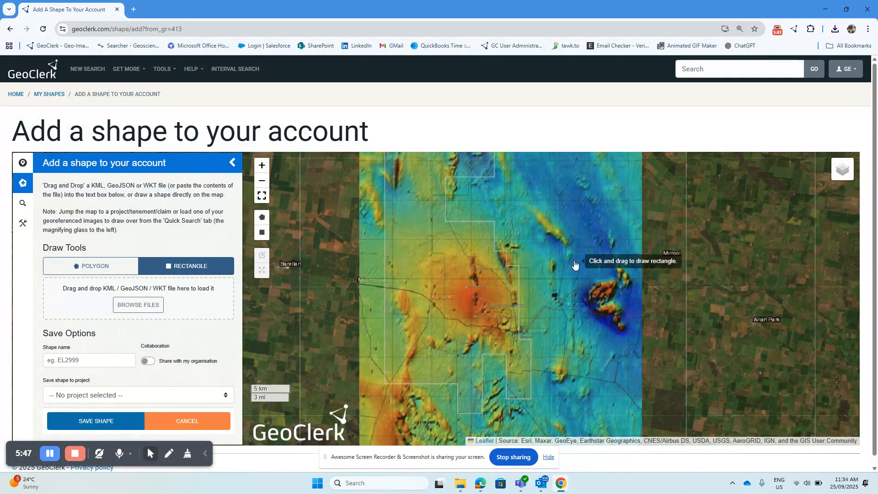
{"action": "left_click_drag", "start_coordinate": [574, 260], "coordinate": [647, 345]}
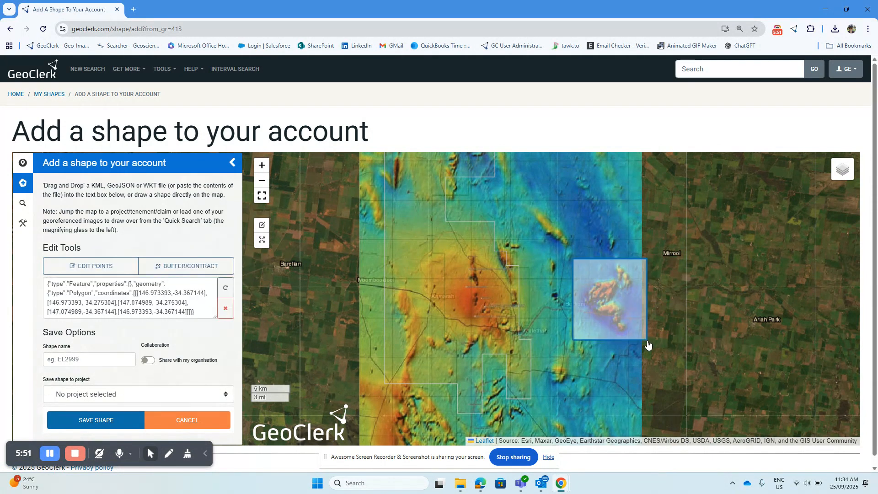
Step: Save the rectangle as "Byloo Mag Anomaly", shared with the organisation, and show the saved shape on the Shape Manager map
{"action": "left_click", "coordinate": [75, 353]}
{"action": "type", "text": "By"}
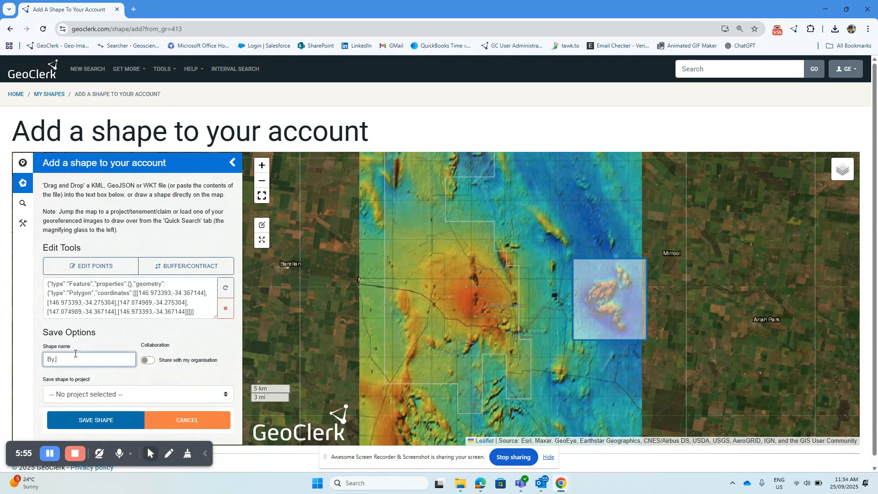
{"action": "type", "text": ";loo Mag Anomaly"}
{"action": "left_click", "coordinate": [147, 360]}
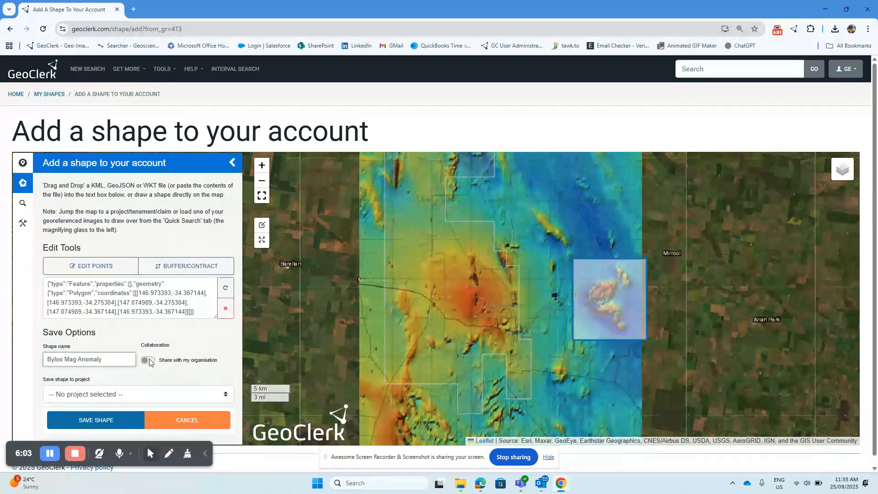
{"action": "left_click", "coordinate": [114, 421]}
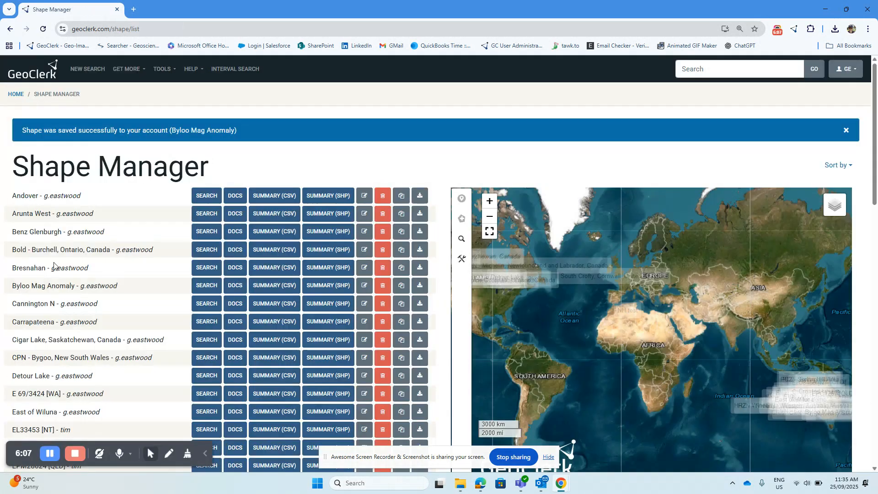
{"action": "left_click", "coordinate": [39, 285]}
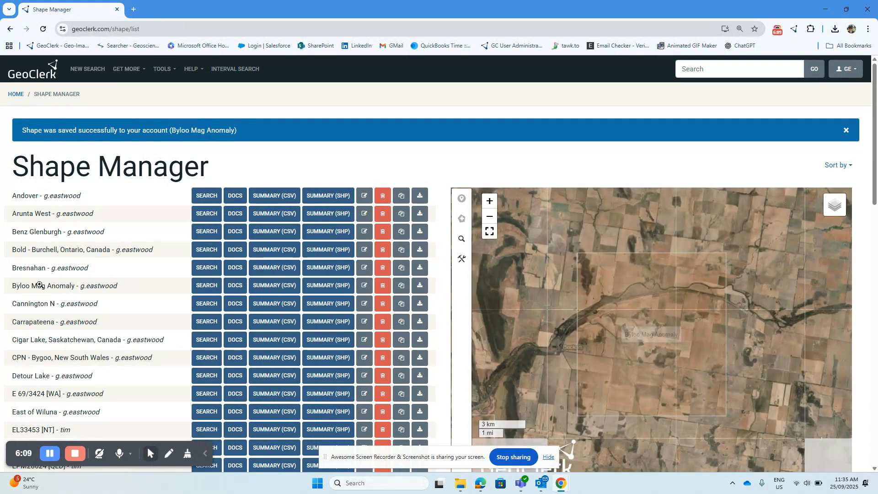